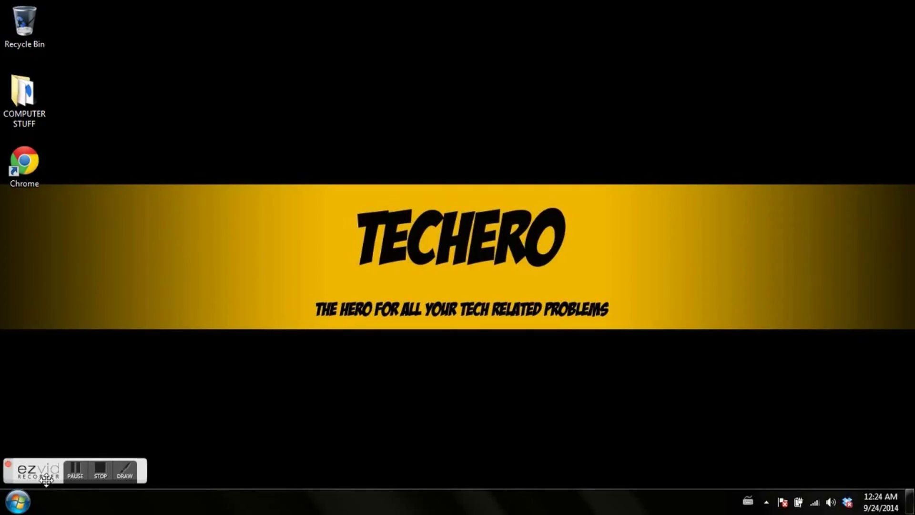
Step: Open Control Panel, switch View by to Category, and go to Programs > Programs and Features
{"action": "left_click", "coordinate": [15, 501]}
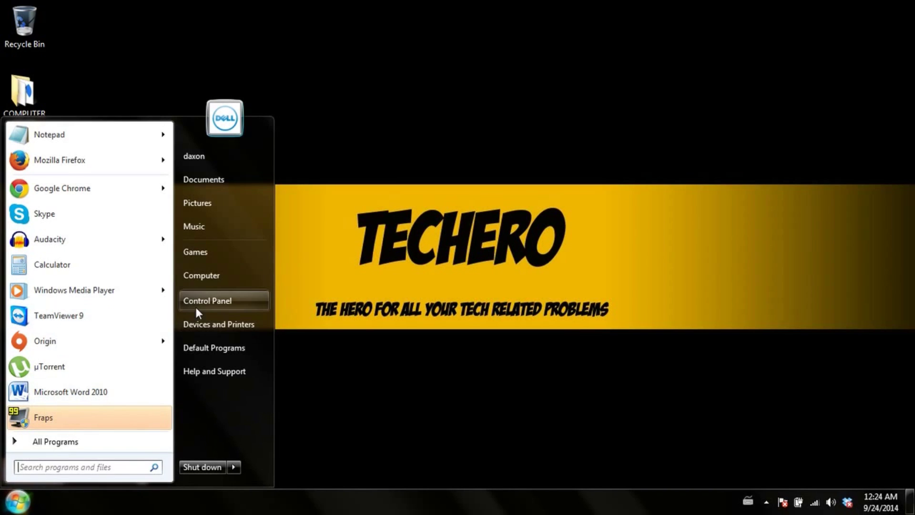
{"action": "left_click", "coordinate": [228, 301]}
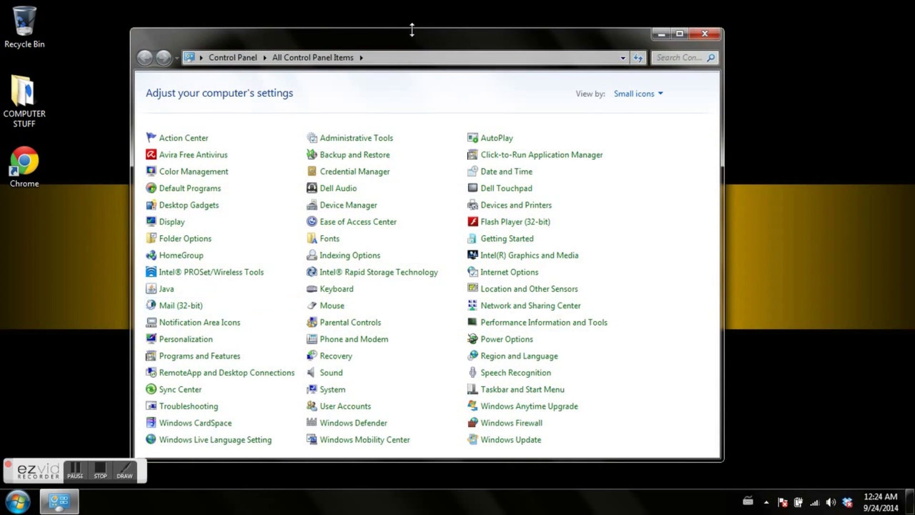
{"action": "left_click_drag", "start_coordinate": [412, 30], "coordinate": [430, 31]}
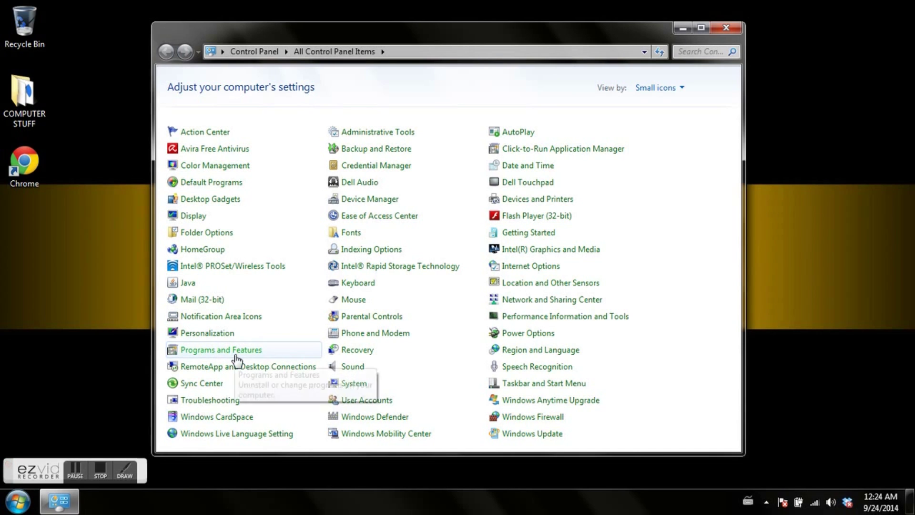
{"action": "left_click", "coordinate": [675, 91]}
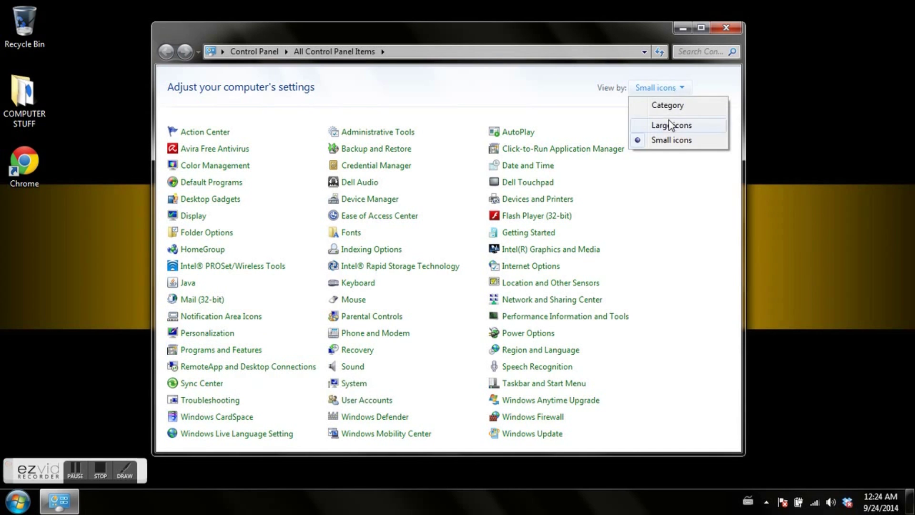
{"action": "left_click", "coordinate": [669, 105]}
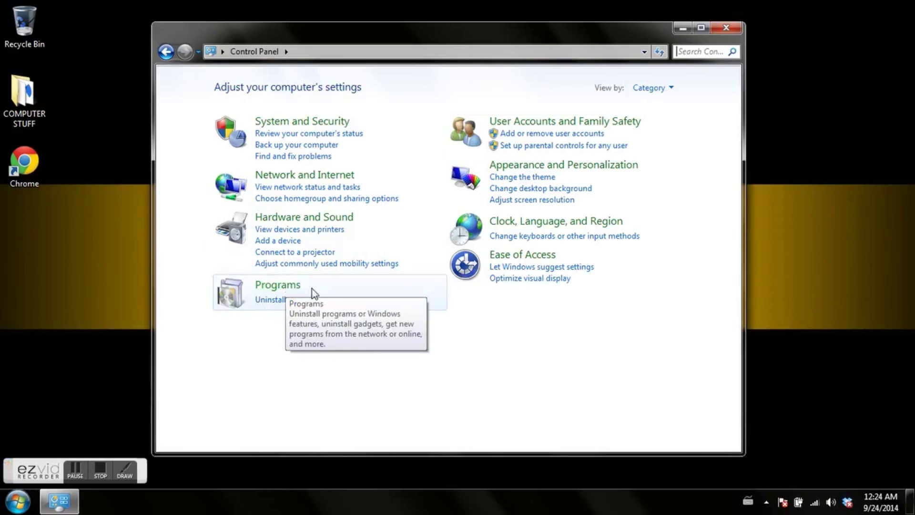
{"action": "left_click", "coordinate": [278, 286]}
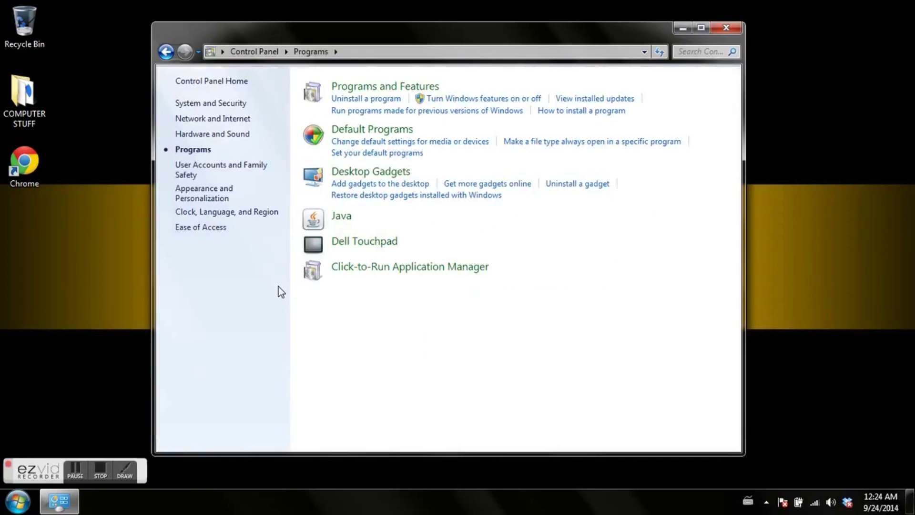
{"action": "left_click", "coordinate": [387, 101]}
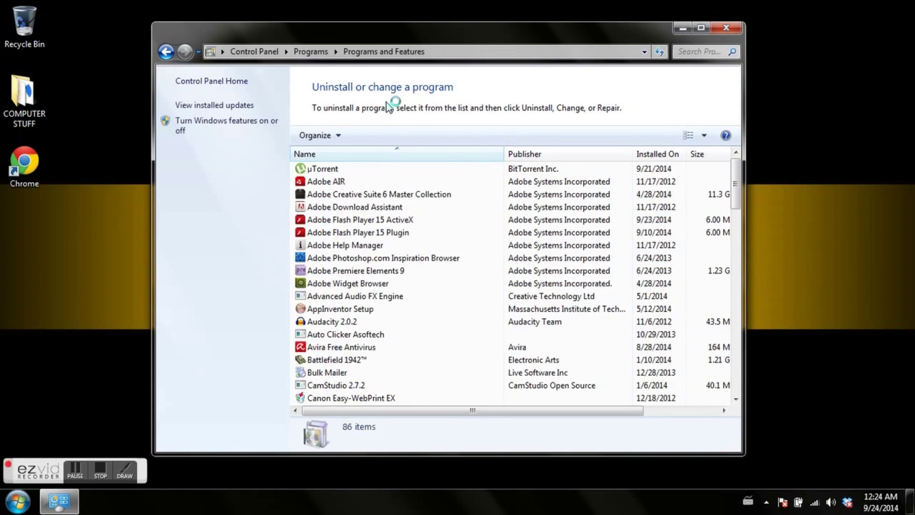
Step: Stretch the Programs and Features window to full height and scroll through the installed programs
{"action": "left_click_drag", "start_coordinate": [603, 22], "coordinate": [603, 6]}
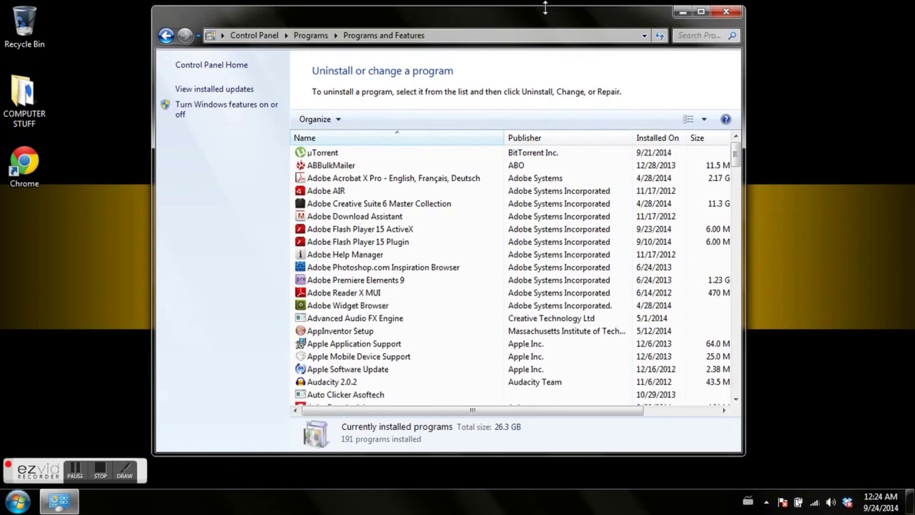
{"action": "left_click_drag", "start_coordinate": [474, 455], "coordinate": [476, 482]}
{"action": "left_click_drag", "start_coordinate": [487, 27], "coordinate": [500, 25]}
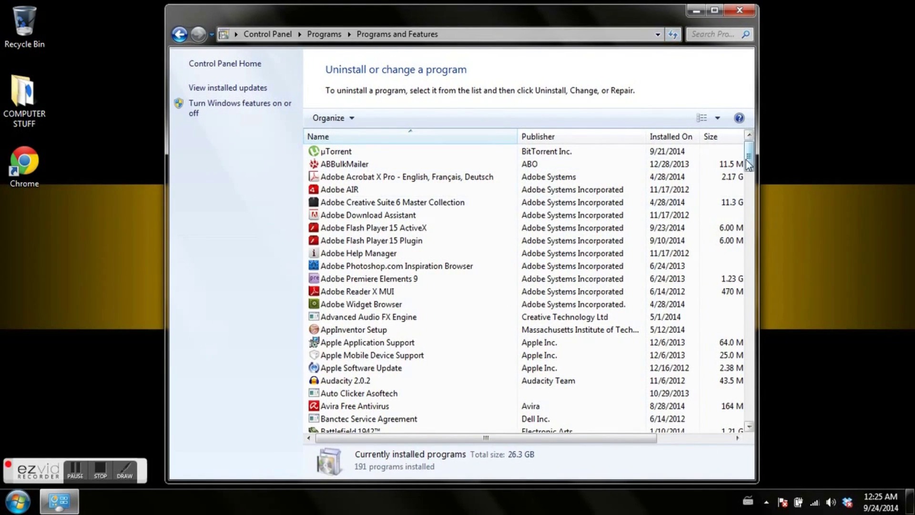
{"action": "scroll", "coordinate": [753, 180], "scroll_direction": "down", "scroll_amount": 5}
{"action": "left_click_drag", "start_coordinate": [753, 179], "coordinate": [757, 424]}
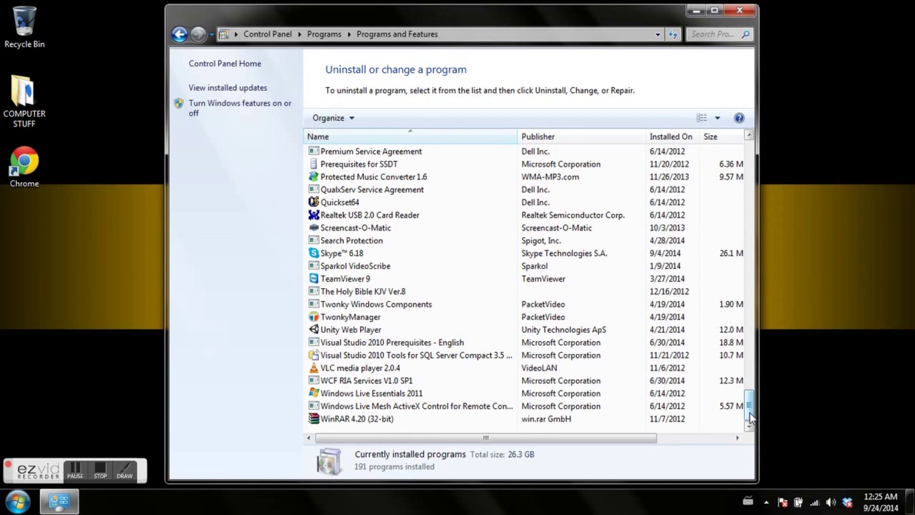
{"action": "left_click_drag", "start_coordinate": [749, 417], "coordinate": [749, 160]}
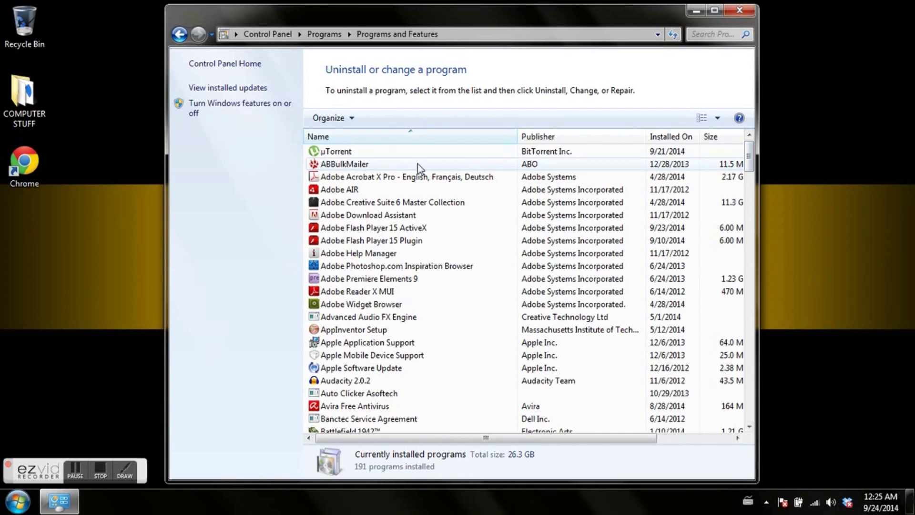
Step: Select ABBulkMailer in the list and uninstall it
{"action": "left_click", "coordinate": [348, 168]}
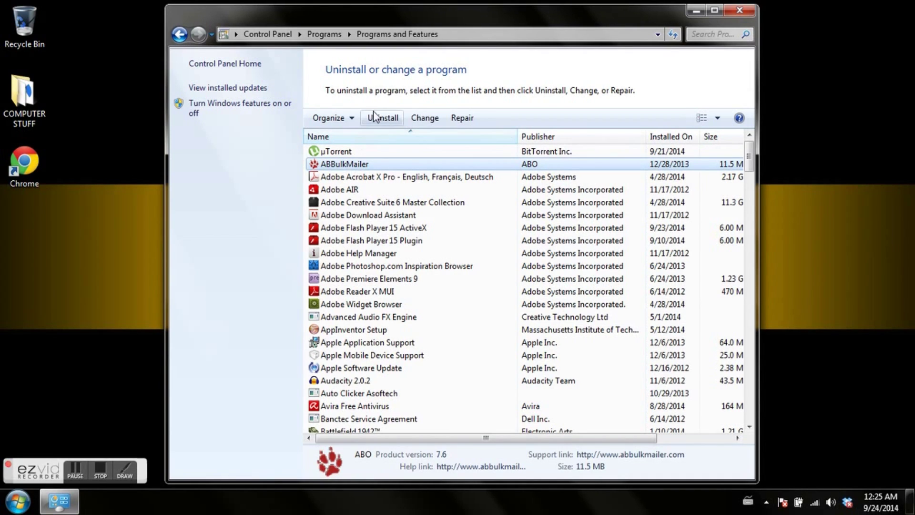
{"action": "left_click", "coordinate": [384, 125]}
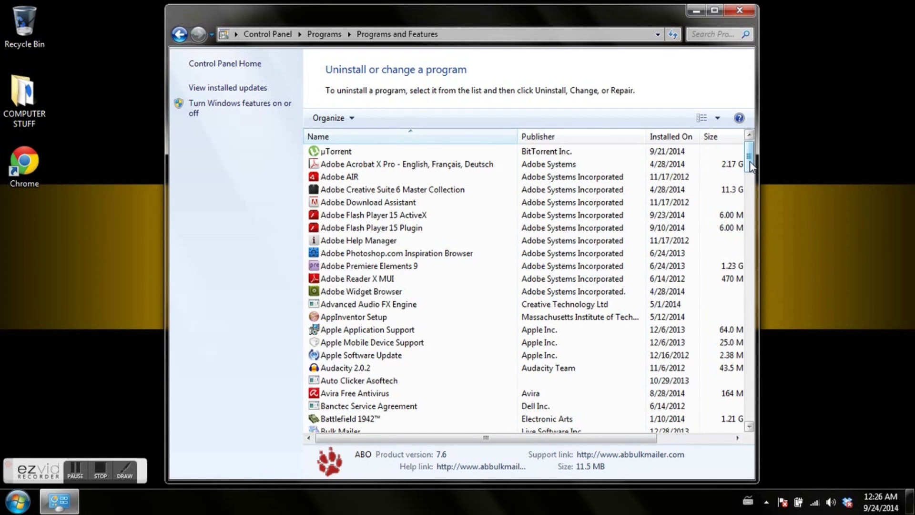
{"action": "left_click_drag", "start_coordinate": [749, 166], "coordinate": [750, 186]}
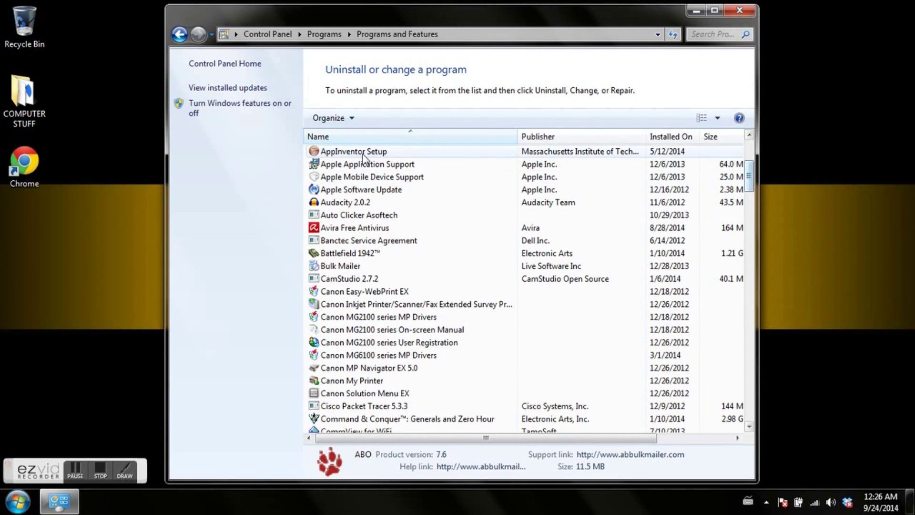
Step: Uninstall Apple Software Update, check the list, then close Programs and Features
{"action": "left_click", "coordinate": [358, 190]}
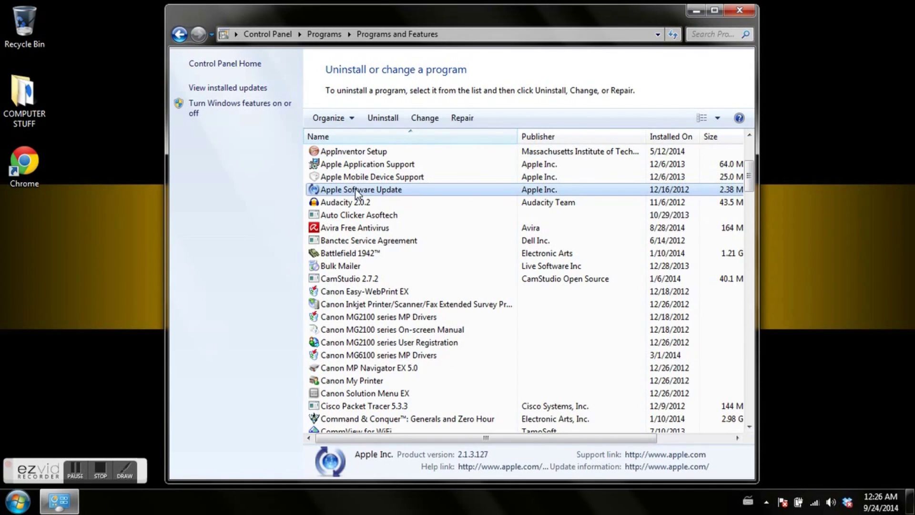
{"action": "left_click", "coordinate": [385, 119]}
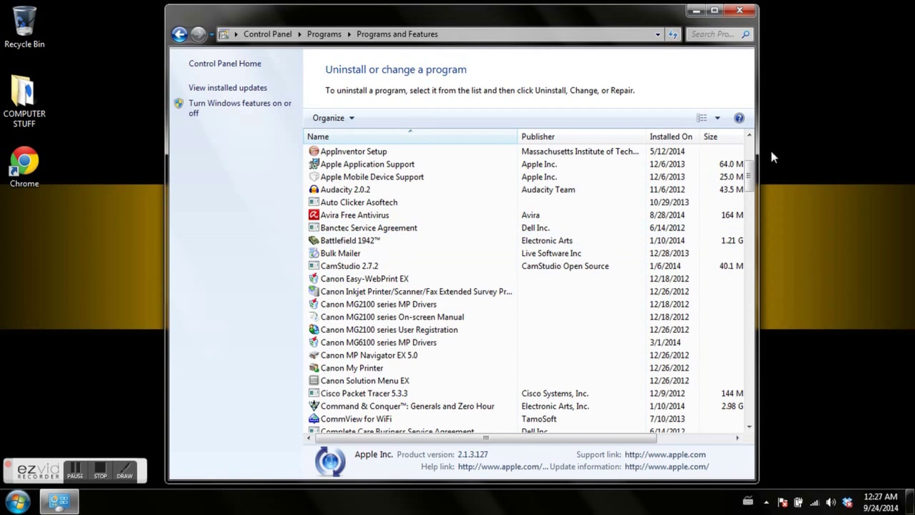
{"action": "left_click_drag", "start_coordinate": [749, 178], "coordinate": [748, 153]}
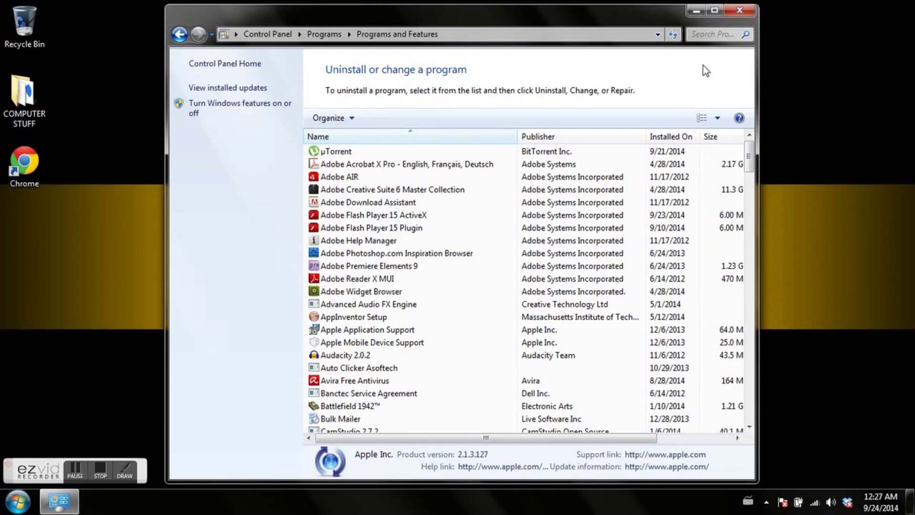
{"action": "mouse_move", "coordinate": [753, 159]}
{"action": "left_mouse_down"}
{"action": "mouse_move", "coordinate": [745, 368]}
{"action": "mouse_move", "coordinate": [748, 147]}
{"action": "left_mouse_up"}
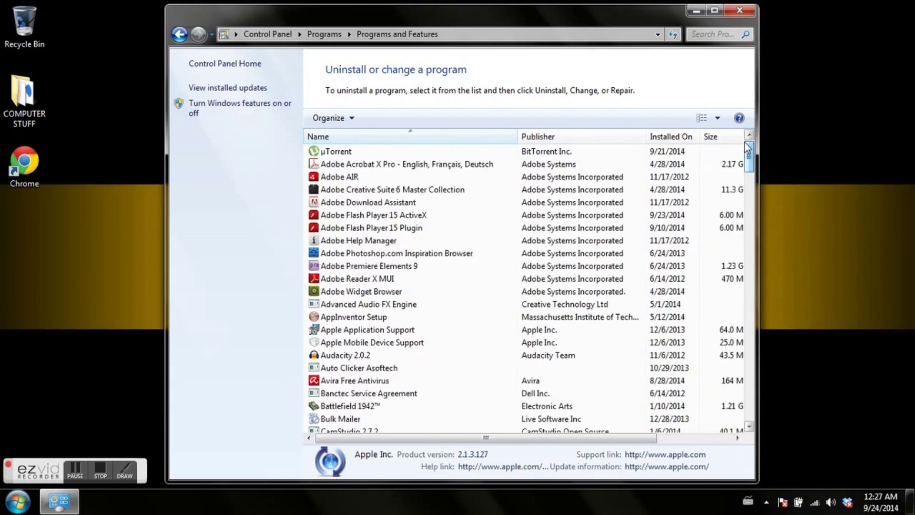
{"action": "left_click", "coordinate": [739, 12]}
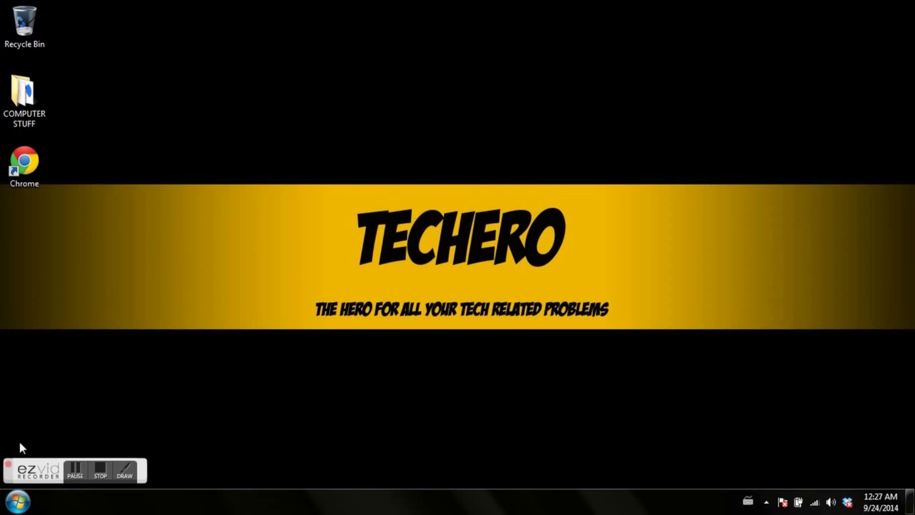
Step: Open Computer from the Start menu and open the OS (C:) drive
{"action": "left_click", "coordinate": [17, 503]}
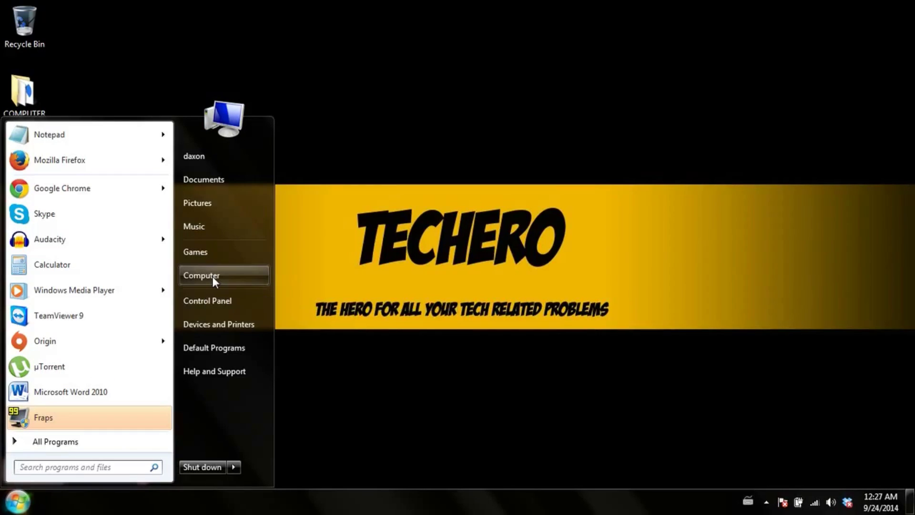
{"action": "left_click", "coordinate": [241, 275]}
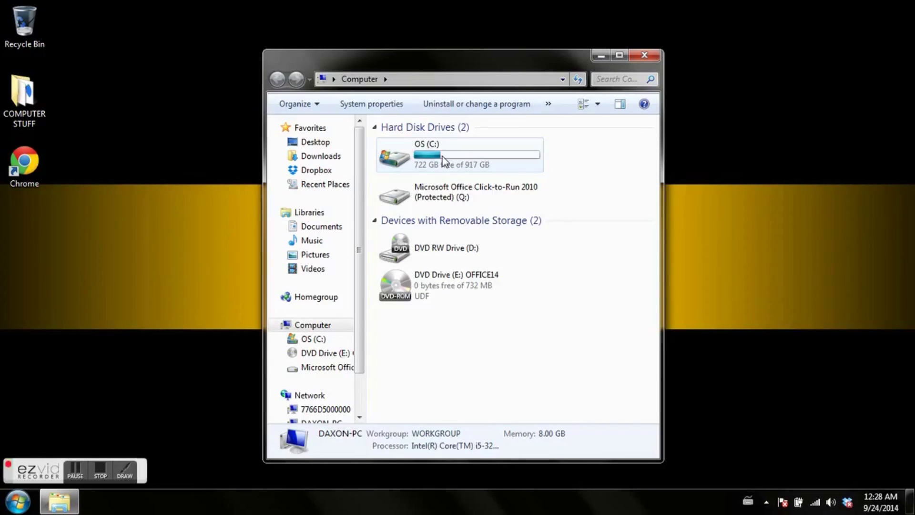
{"action": "double_click", "coordinate": [443, 161]}
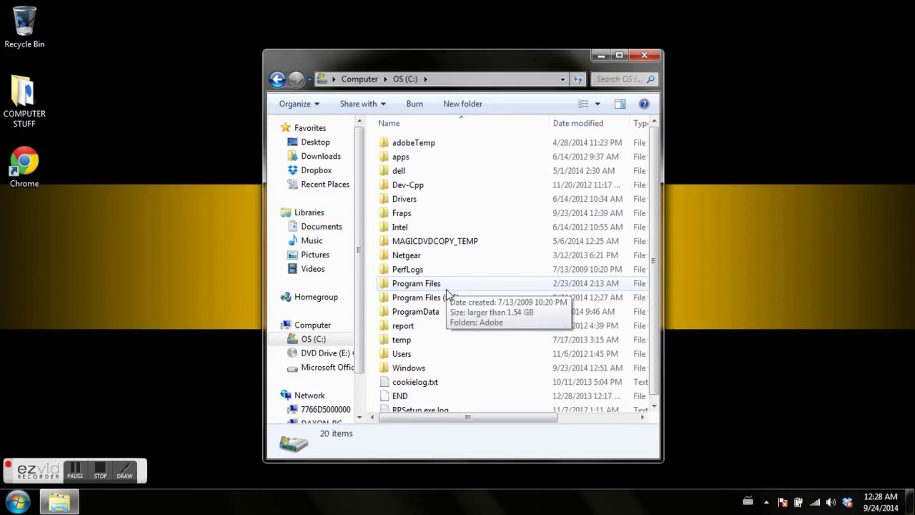
Step: Look through the Program Files folder, then return to the C: drive
{"action": "double_click", "coordinate": [417, 284]}
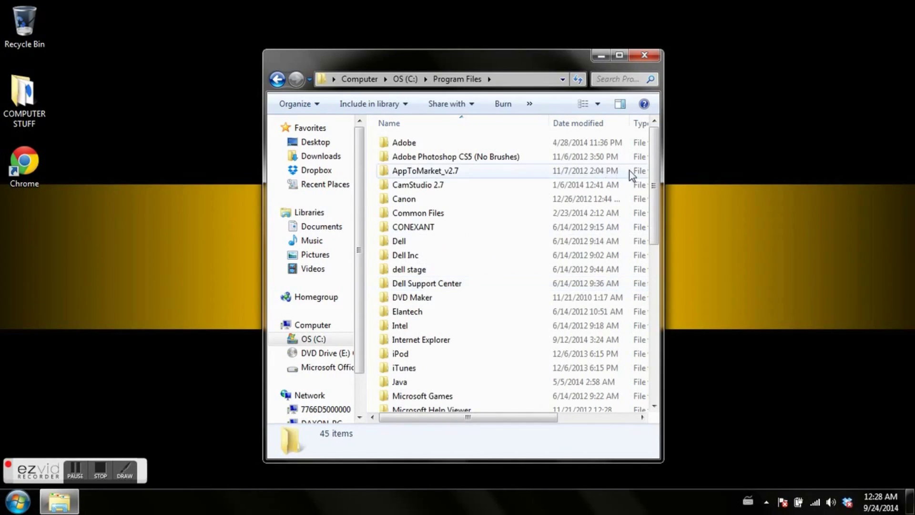
{"action": "mouse_move", "coordinate": [653, 171]}
{"action": "left_mouse_down"}
{"action": "mouse_move", "coordinate": [643, 302]}
{"action": "mouse_move", "coordinate": [652, 159]}
{"action": "left_mouse_up"}
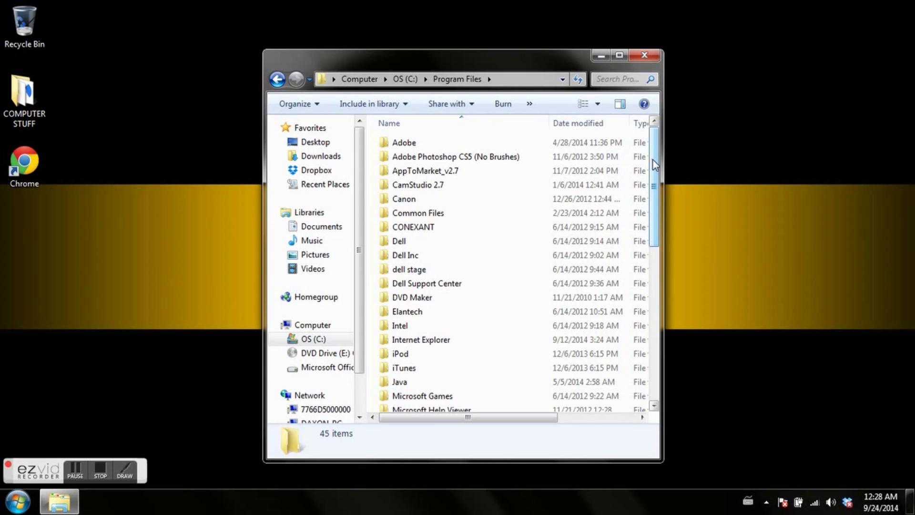
{"action": "left_click_drag", "start_coordinate": [654, 164], "coordinate": [658, 145]}
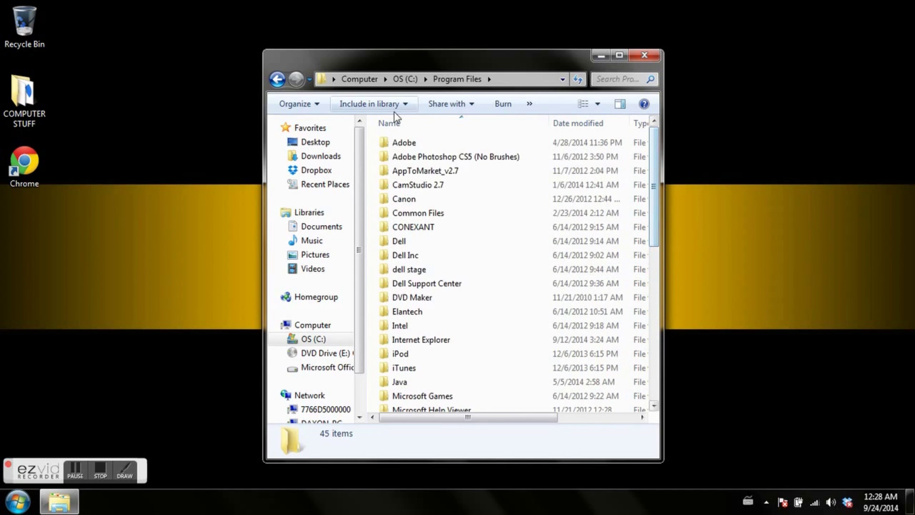
{"action": "left_click", "coordinate": [277, 81]}
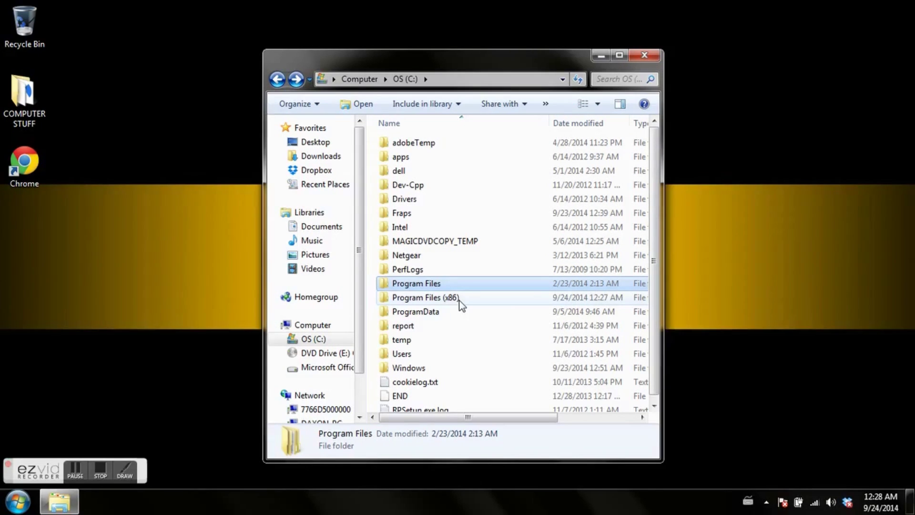
Step: Open Program Files (x86) and look inside the Asoftech folder
{"action": "mouse_move", "coordinate": [459, 301]}
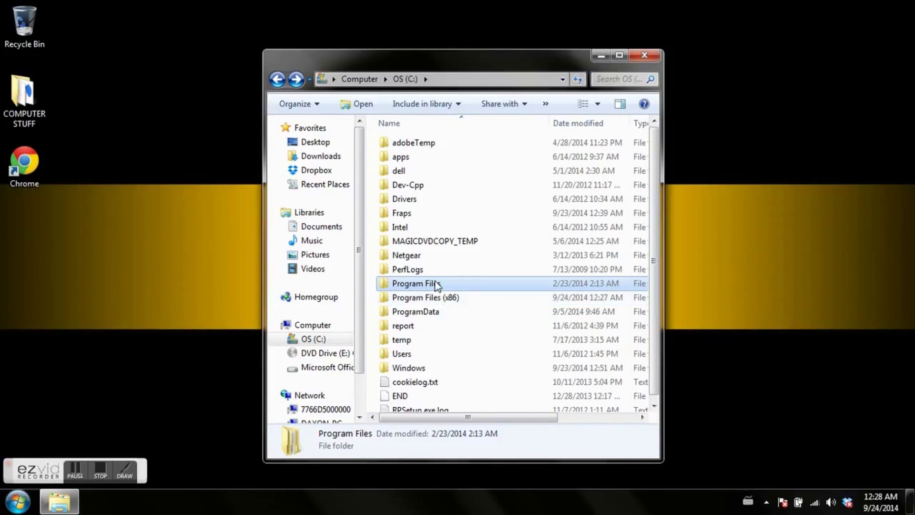
{"action": "left_click", "coordinate": [455, 301]}
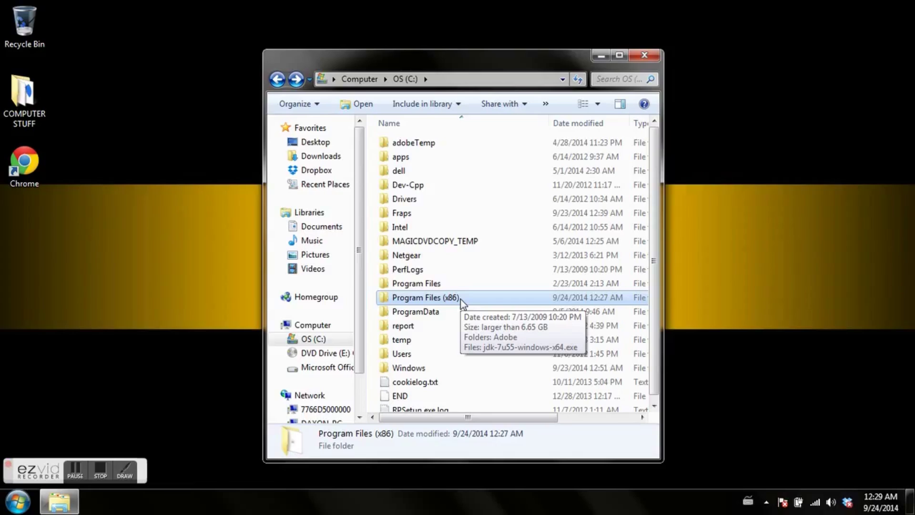
{"action": "double_click", "coordinate": [461, 298]}
{"action": "mouse_move", "coordinate": [655, 145]}
{"action": "left_mouse_down"}
{"action": "mouse_move", "coordinate": [655, 377]}
{"action": "mouse_move", "coordinate": [634, 163]}
{"action": "mouse_move", "coordinate": [641, 126]}
{"action": "mouse_move", "coordinate": [645, 141]}
{"action": "left_mouse_up"}
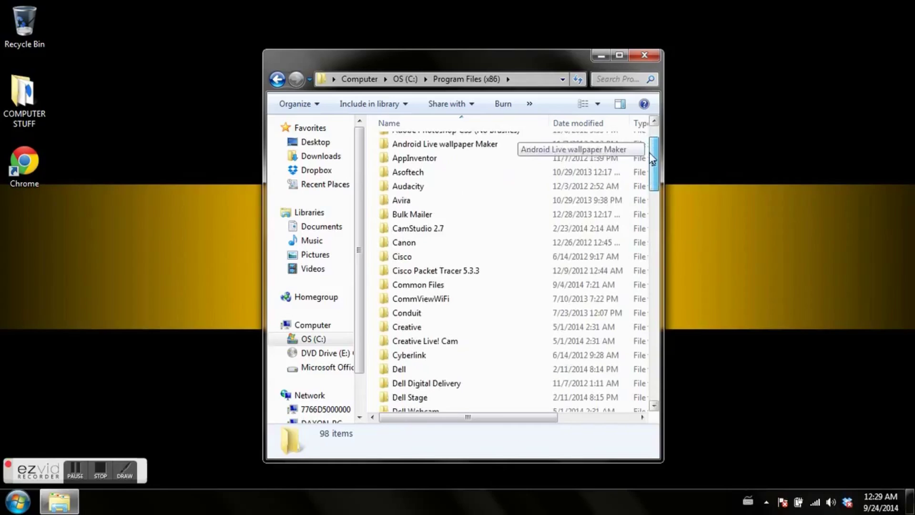
{"action": "double_click", "coordinate": [421, 174]}
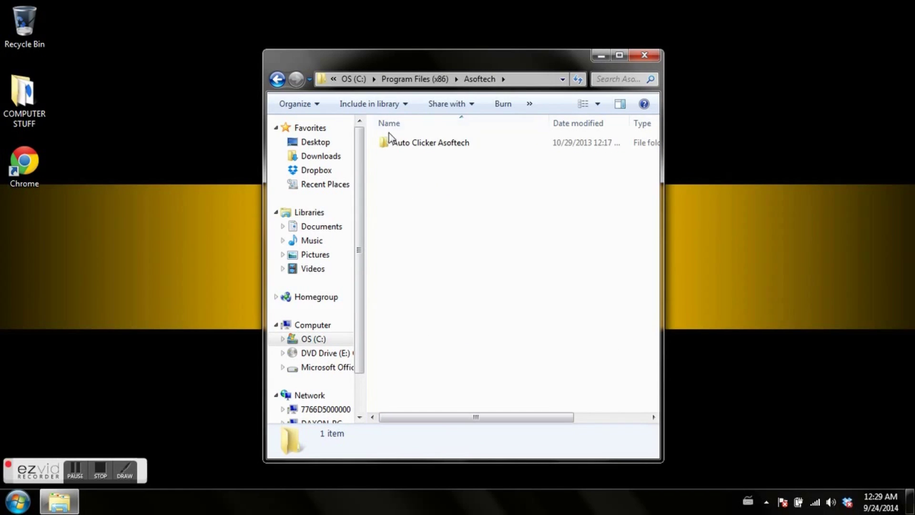
Step: Go back to Program Files (x86), delete the Asoftech folder, and close Explorer
{"action": "left_click", "coordinate": [278, 79]}
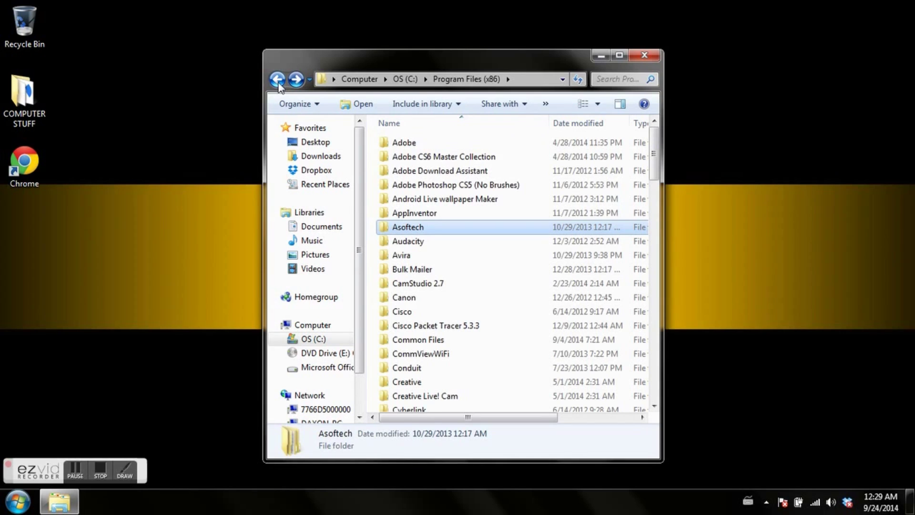
{"action": "right_click", "coordinate": [421, 227]}
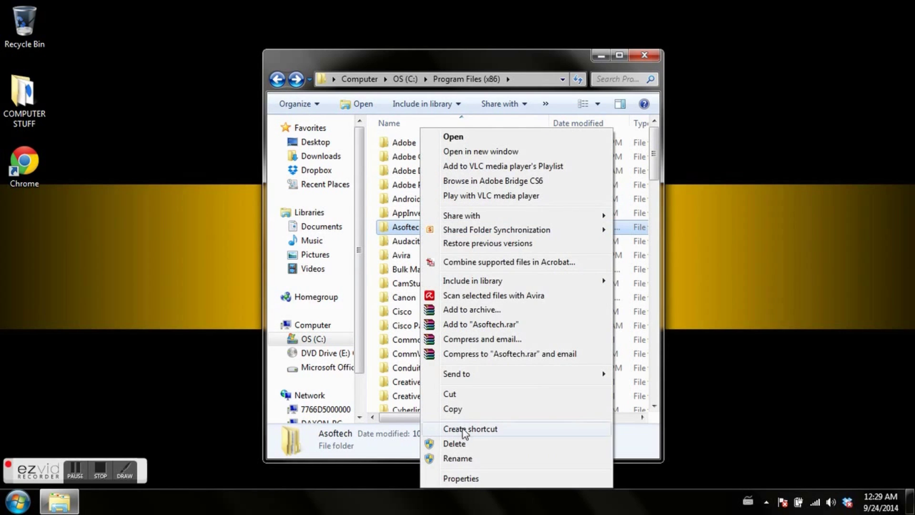
{"action": "left_click", "coordinate": [465, 443]}
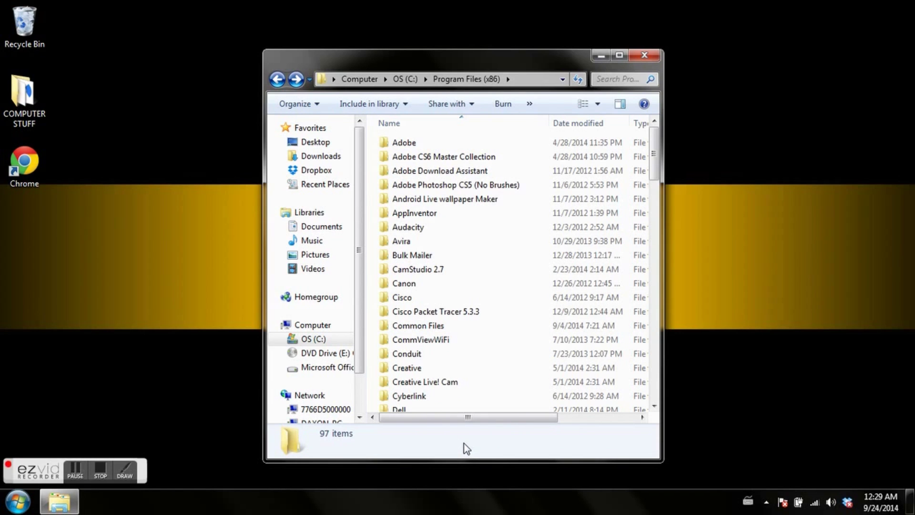
{"action": "scroll", "coordinate": [657, 157], "scroll_direction": "down", "scroll_amount": 2}
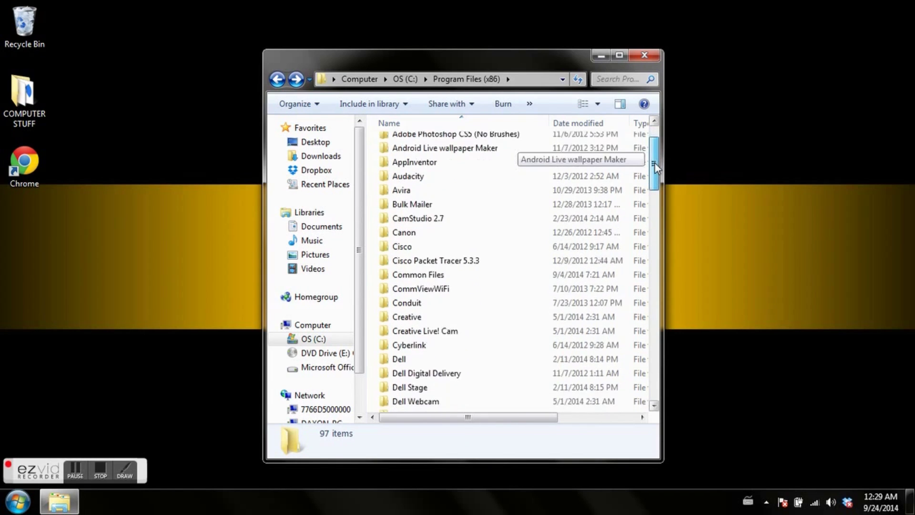
{"action": "left_click", "coordinate": [644, 56]}
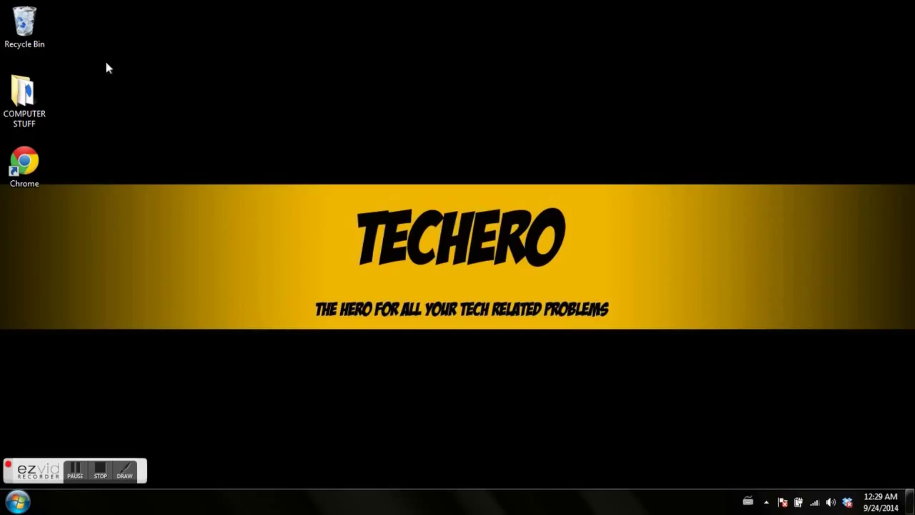
Step: Empty the Recycle Bin, confirming permanent deletion of Asoftech, then reopen the Start menu
{"action": "right_click", "coordinate": [29, 31]}
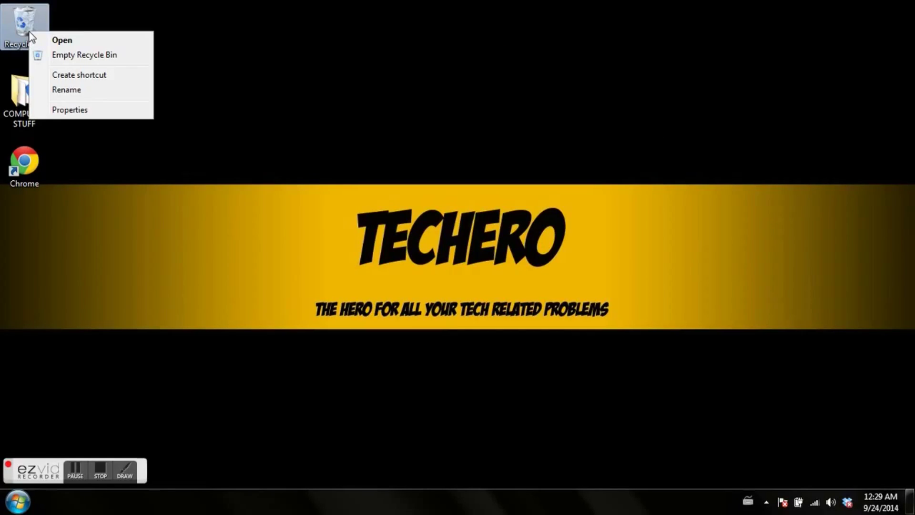
{"action": "left_click", "coordinate": [56, 55]}
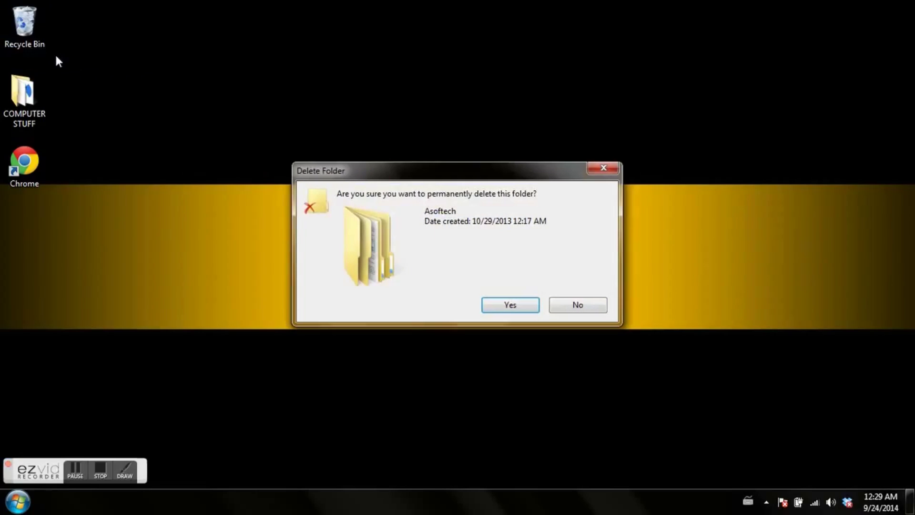
{"action": "left_click", "coordinate": [507, 306]}
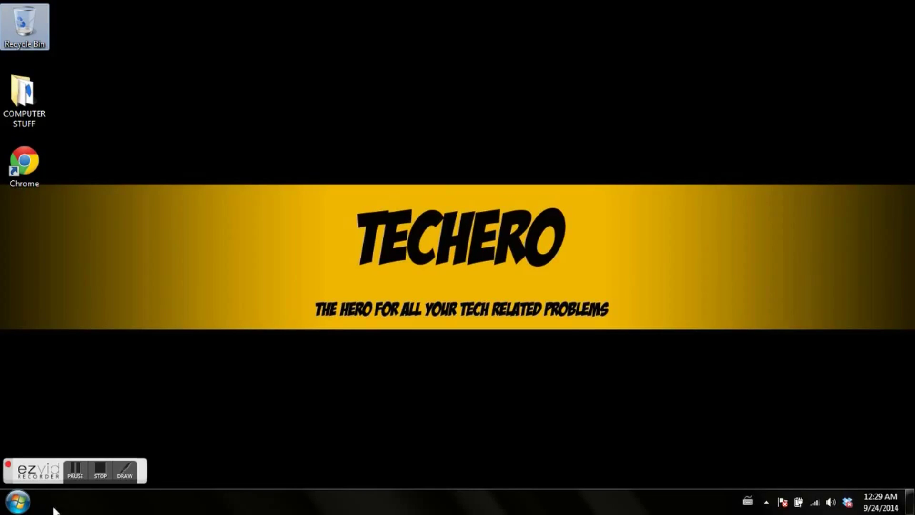
{"action": "left_click", "coordinate": [19, 504]}
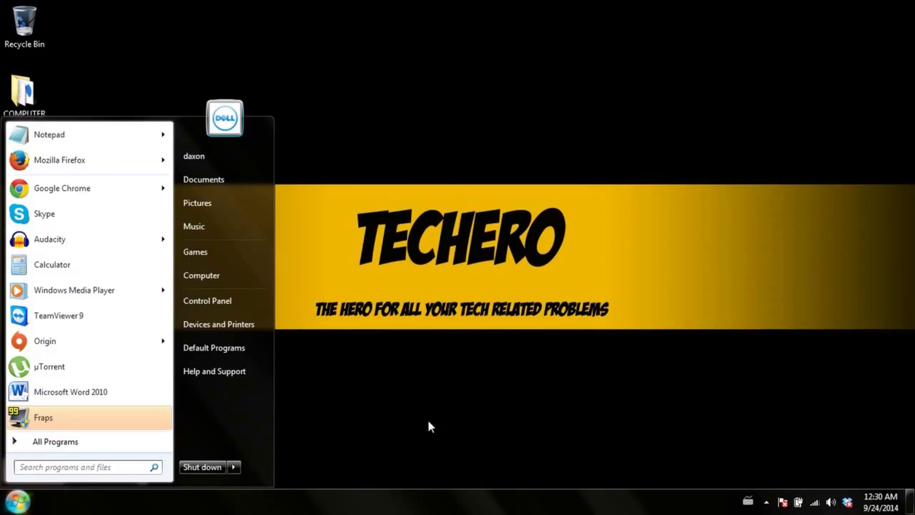
{"action": "key", "text": "Escape"}
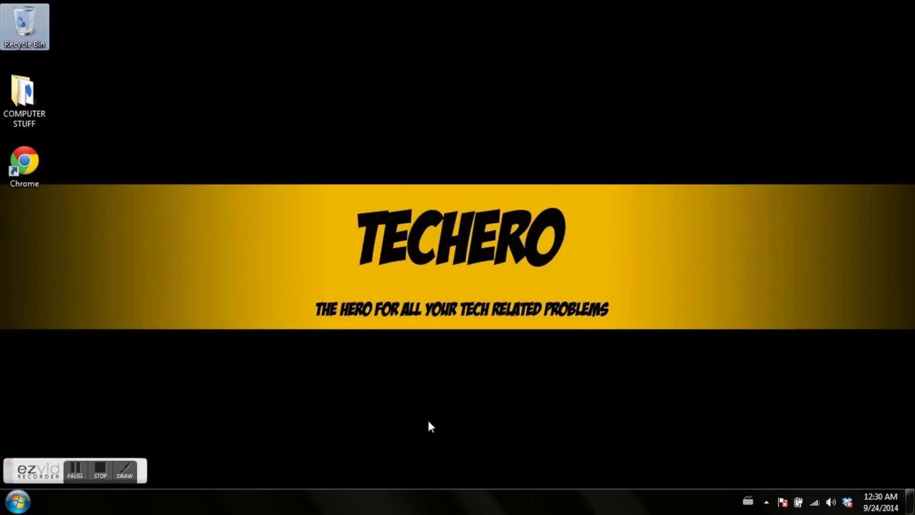